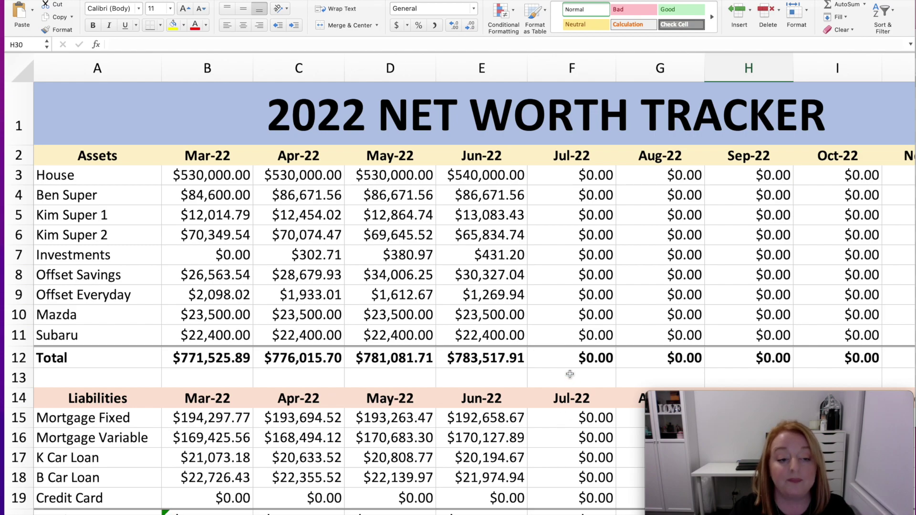
Step: Review the Jun-22 asset values one by one, from House through Subaru, down to the assets total
left_click(503, 175)
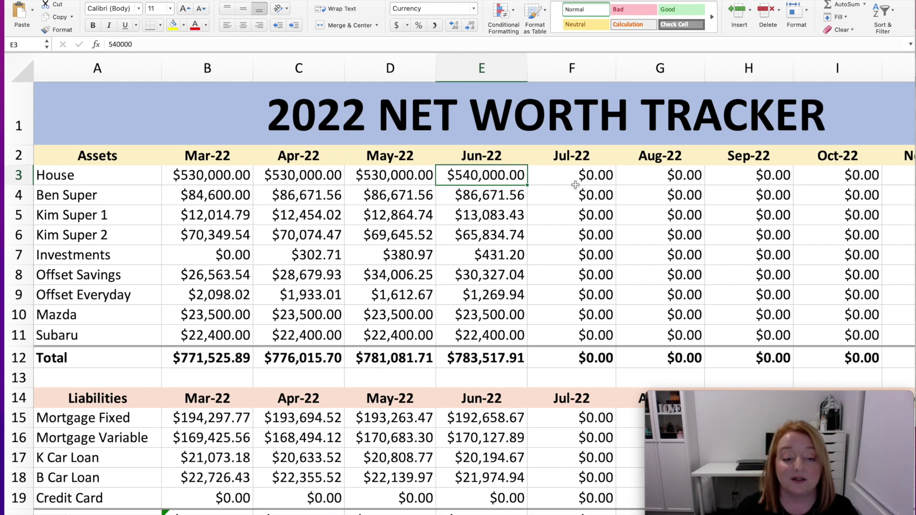
key("Down")
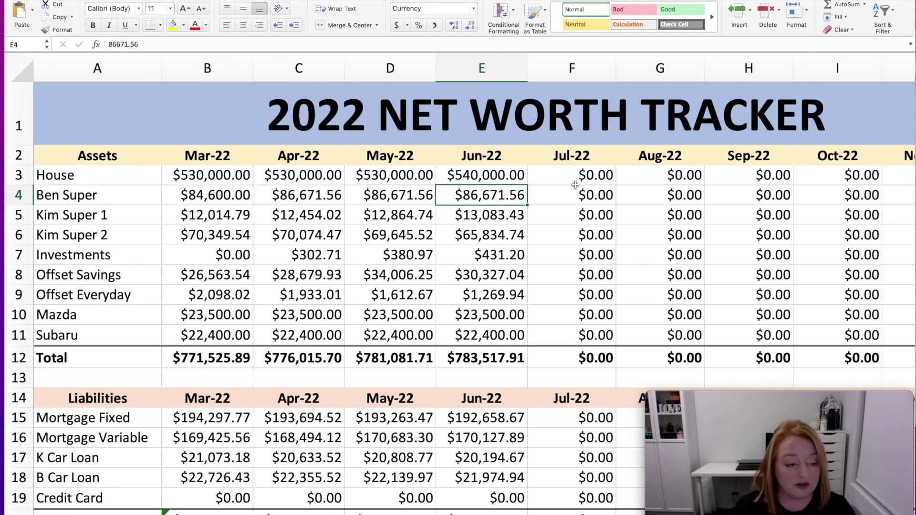
key("Down")
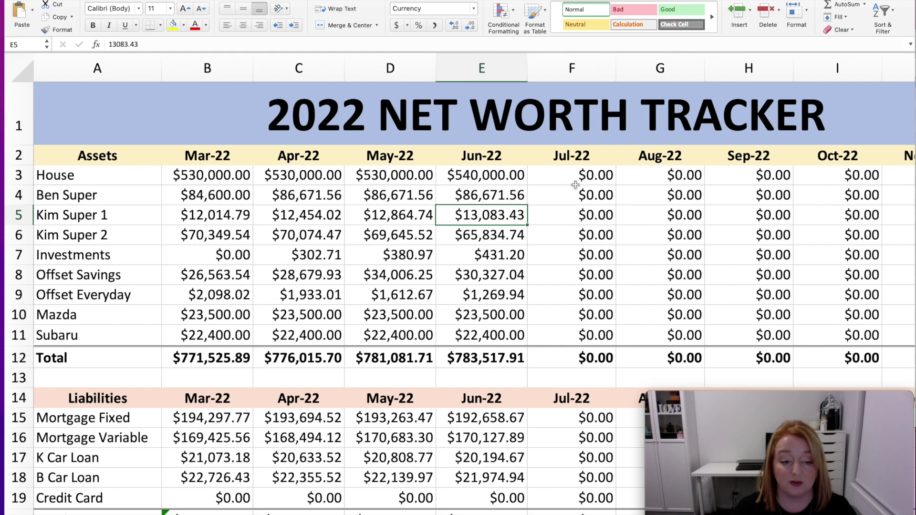
key("Down")
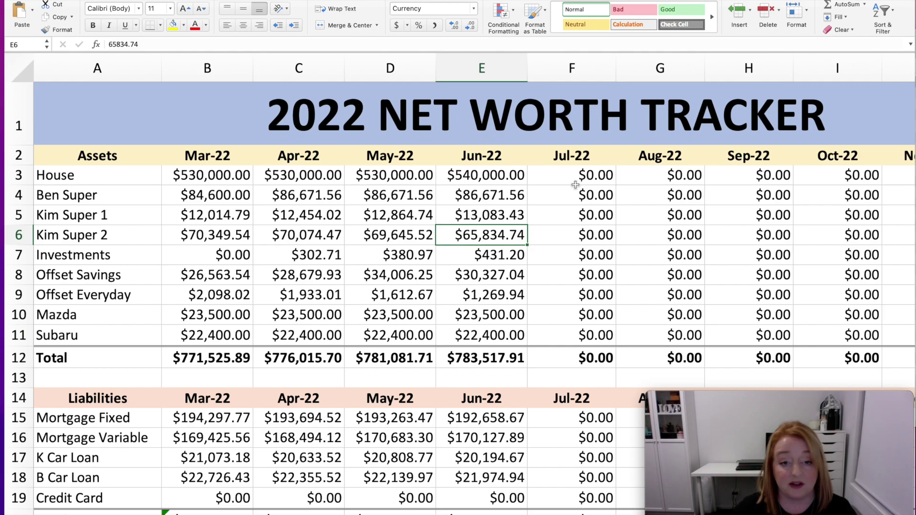
key("Down")
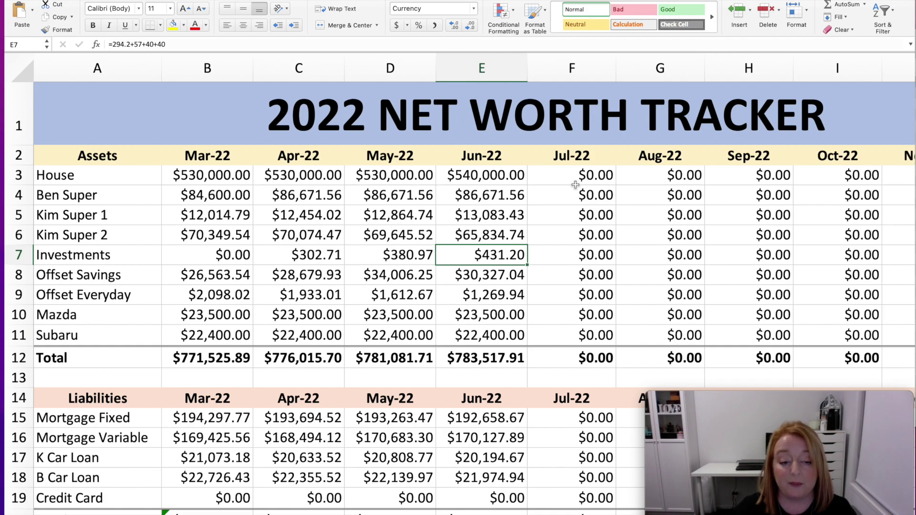
key("Down")
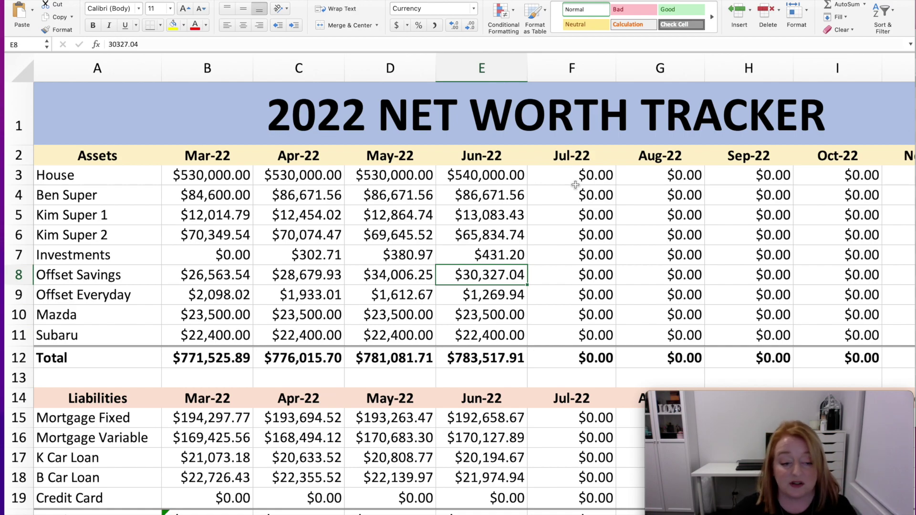
key("Down")
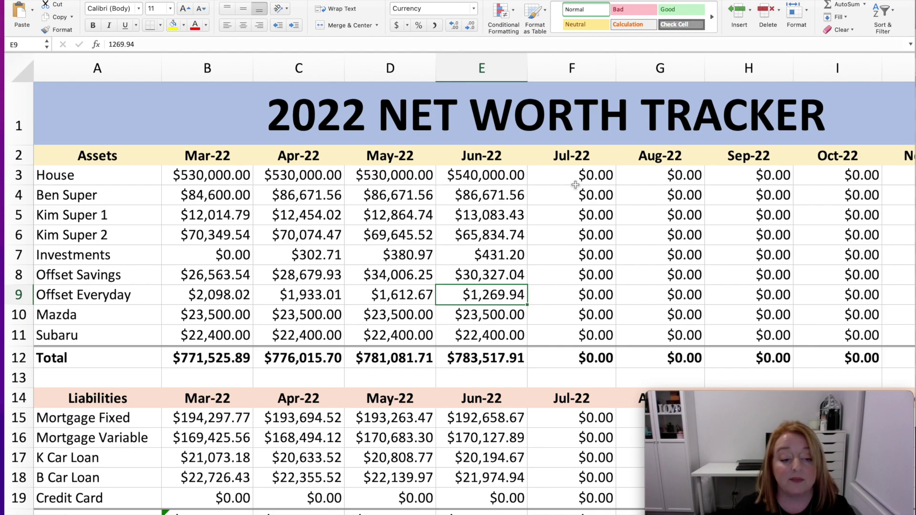
key("Down")
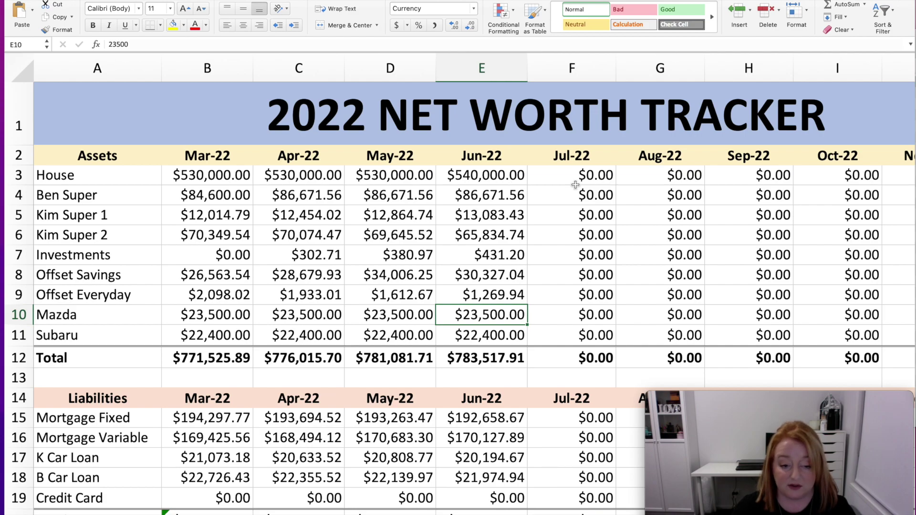
key("Down")
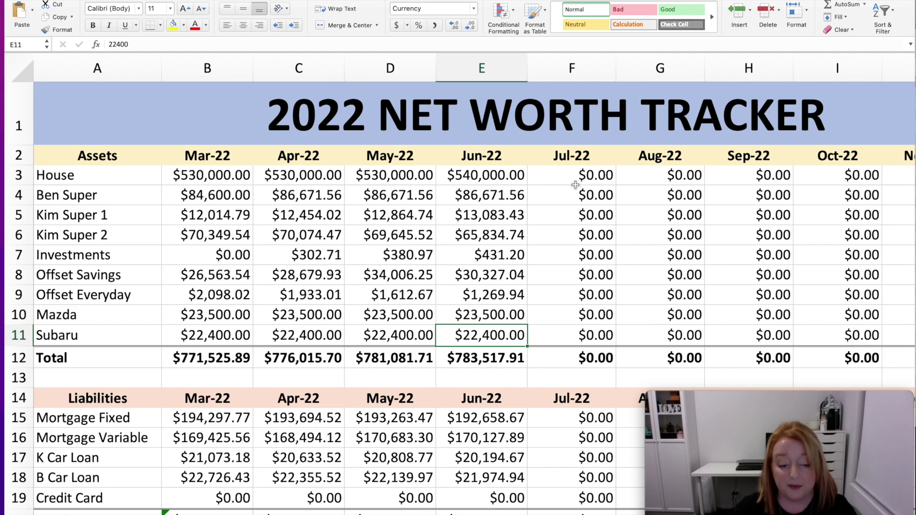
key("Down")
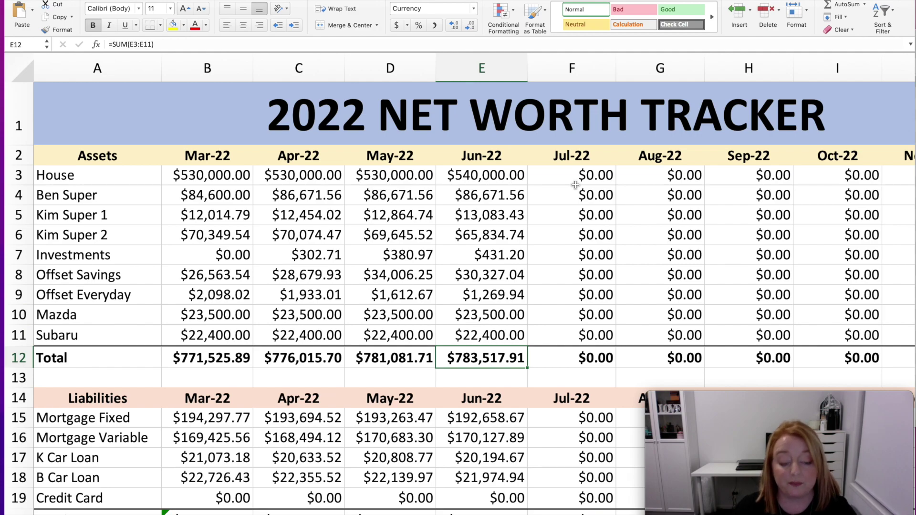
Step: Review the Jun-22 liabilities one by one, from Mortgage Fixed through Credit Card, down to the liabilities total
key("Down")
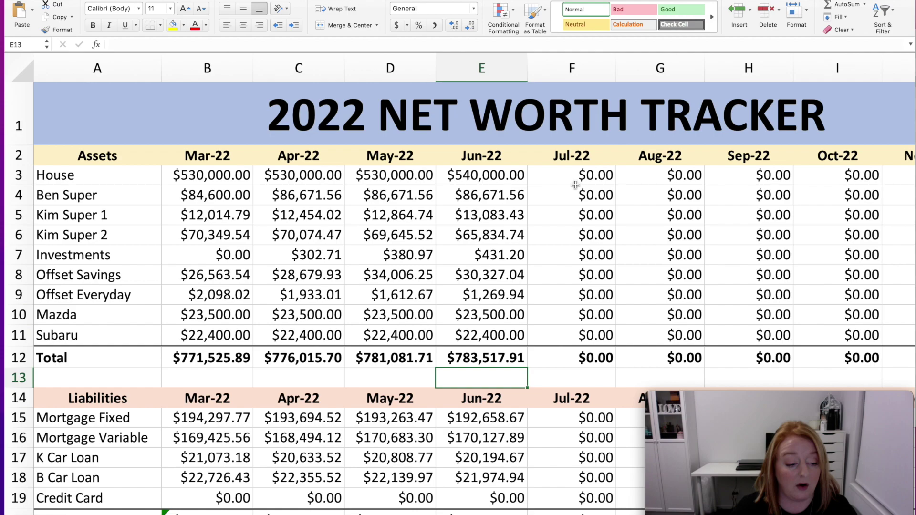
key("Down")
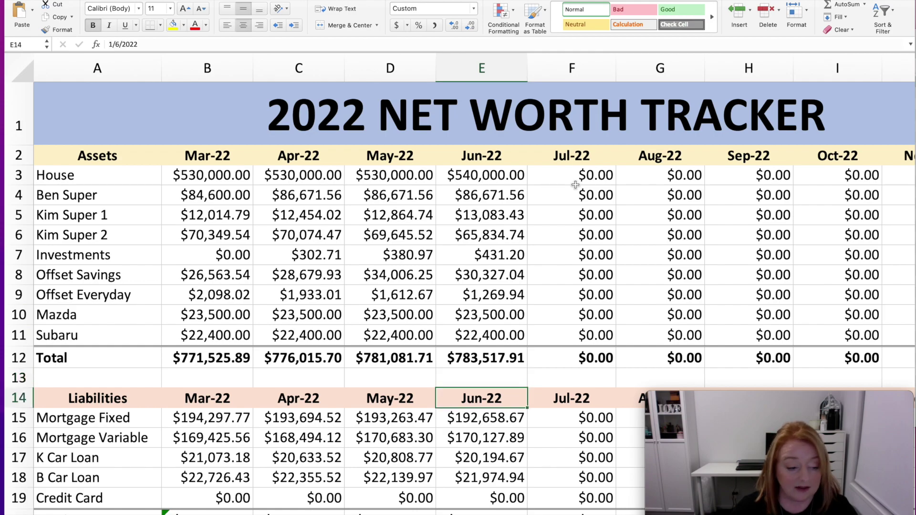
key("Down")
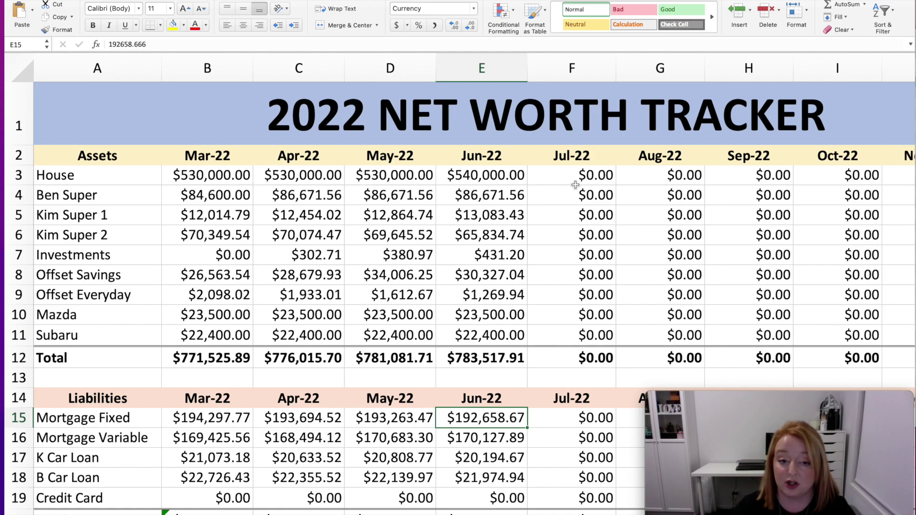
key("Return")
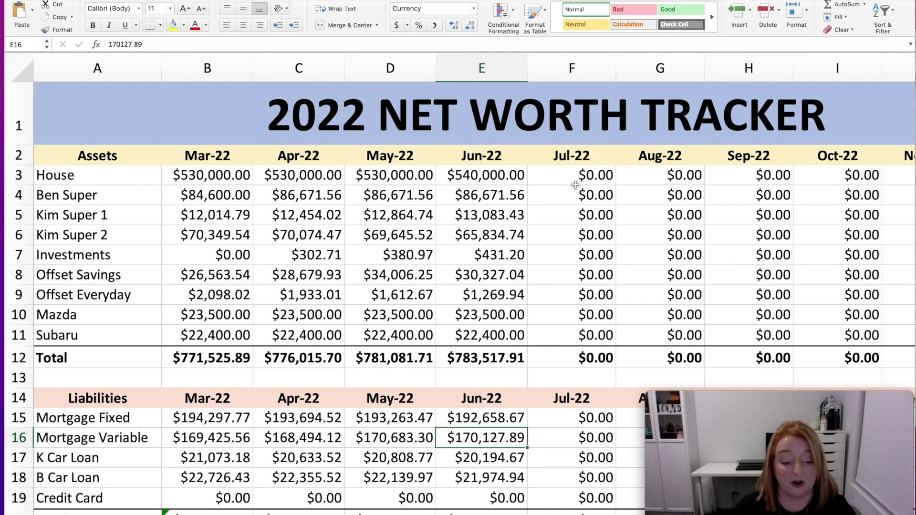
key("Down")
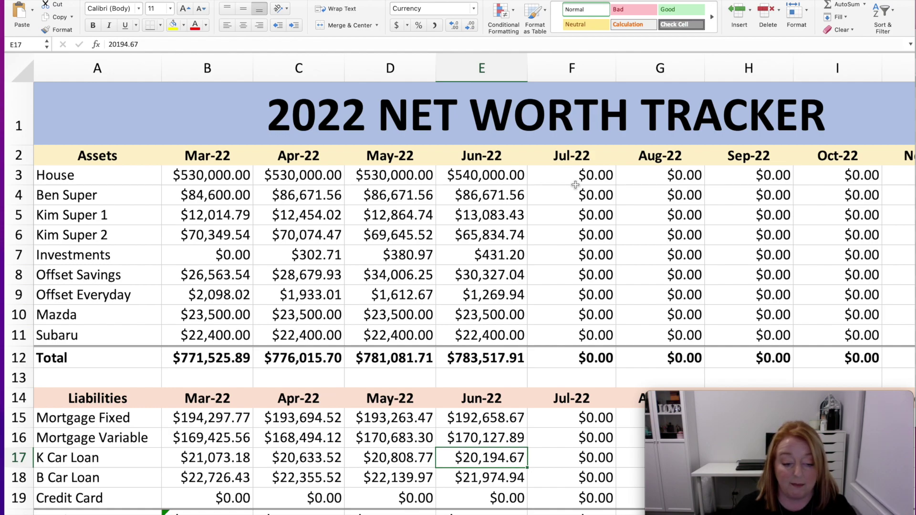
key("Down")
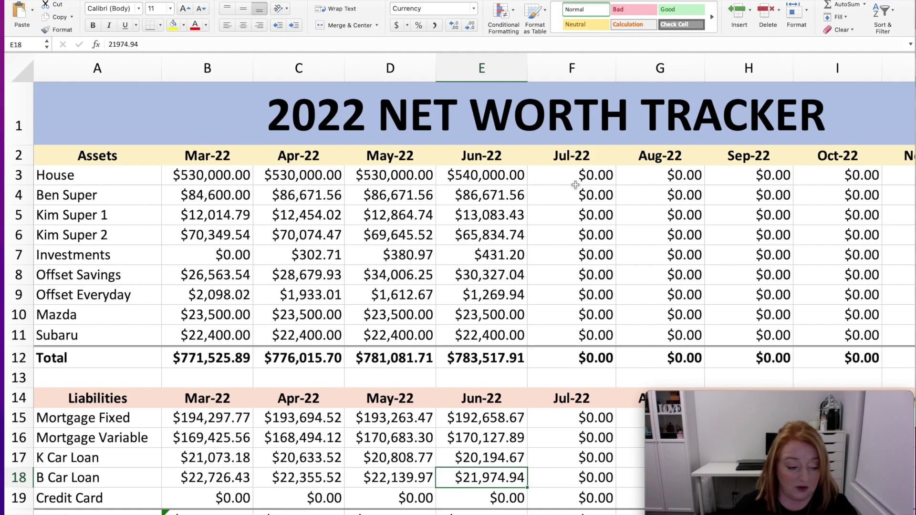
key("Down")
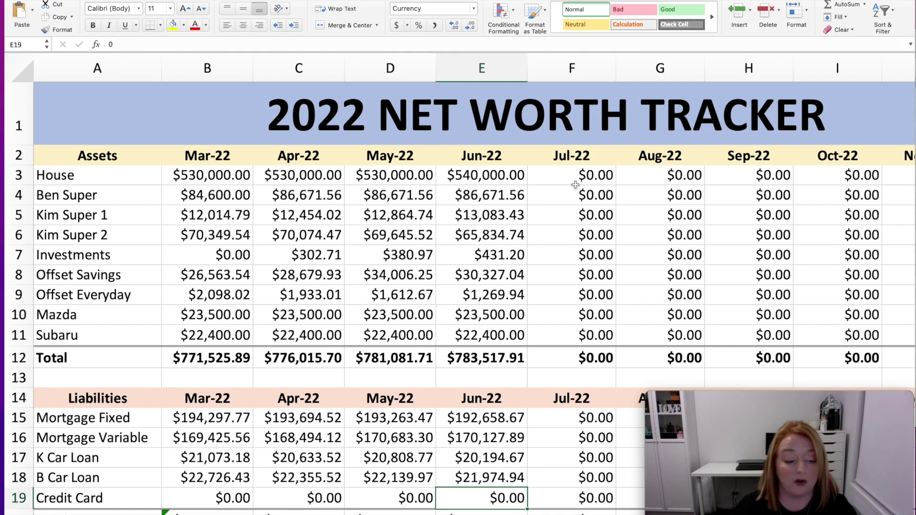
key("Down")
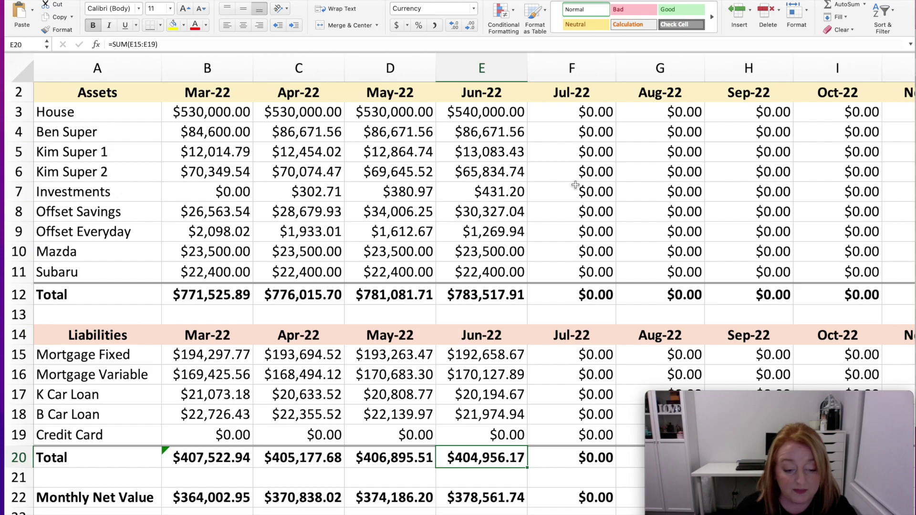
Step: Examine the Jun-22 Monthly Net Value and the overall Net Worth figure below the liabilities
key("Down")
key("Down")
scroll(575, 185, "down", 1)
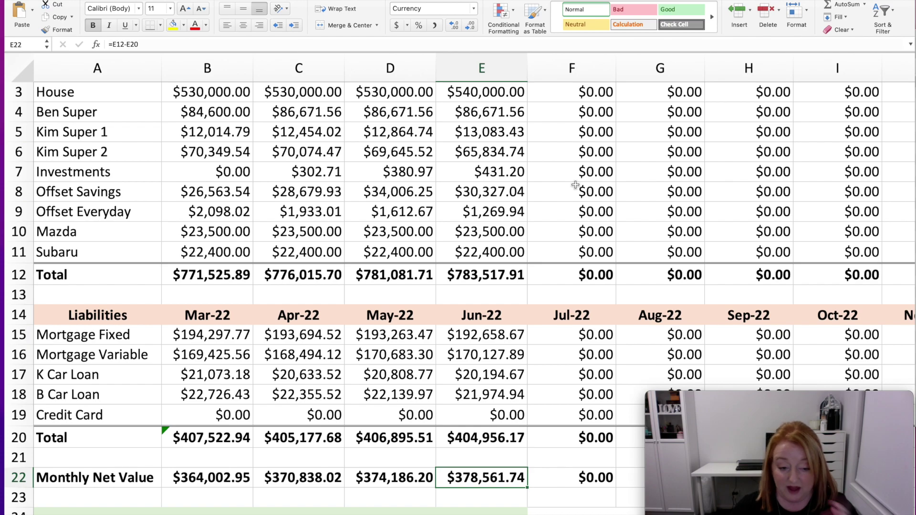
key("Down")
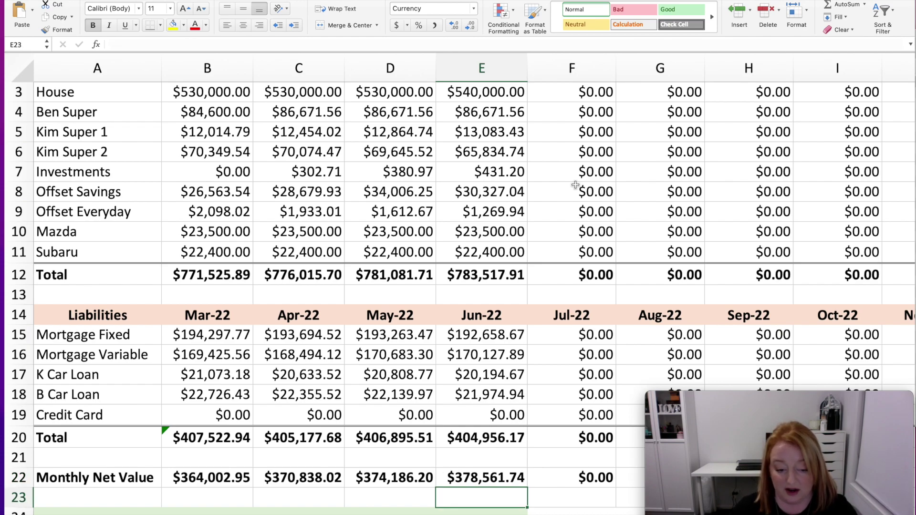
key("Down")
key("Right")
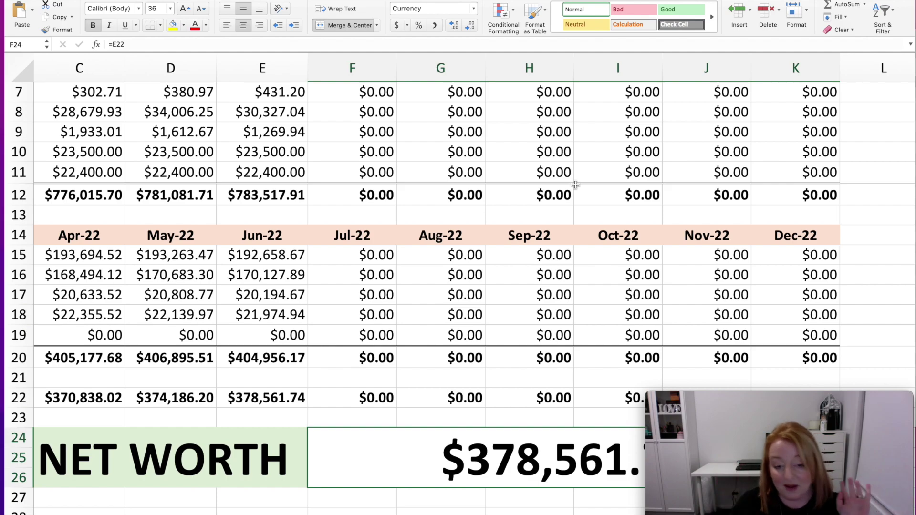
Step: Examine the Jun-22 row of the month-to-month comparison table: prior month net worth, current net worth and change
key("Up")
key("Up")
key("Up")
key("Up")
key("Up")
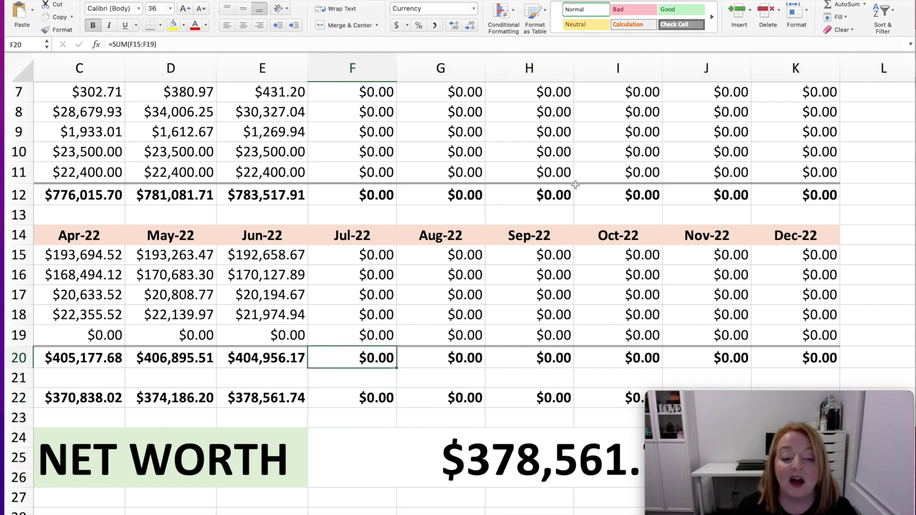
key("Up")
key("Up")
key("Up")
key("Up")
key("Up")
key("Up")
key("Up")
key("Up")
key("Up")
key("Up")
key("Up")
key("Up")
key("Up")
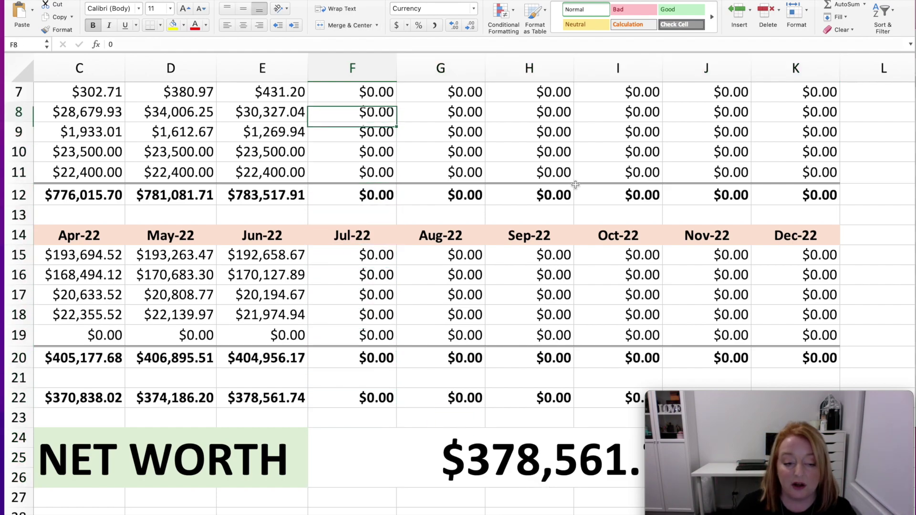
key("Right")
key("Right")
key("Right")
key("Right")
key("Right")
key("Right")
key("Right")
key("Right")
key("Right")
key("Right")
key("Right")
key("Right")
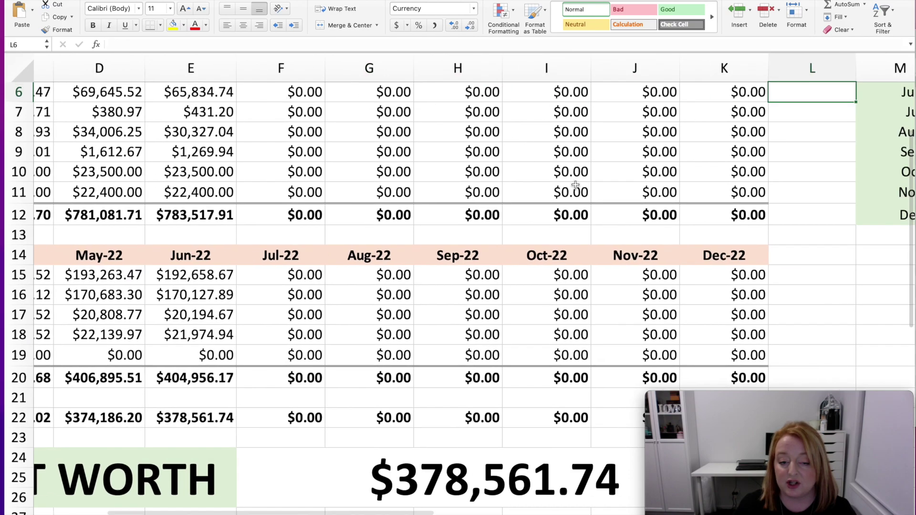
key("Up")
key("Up")
key("Up")
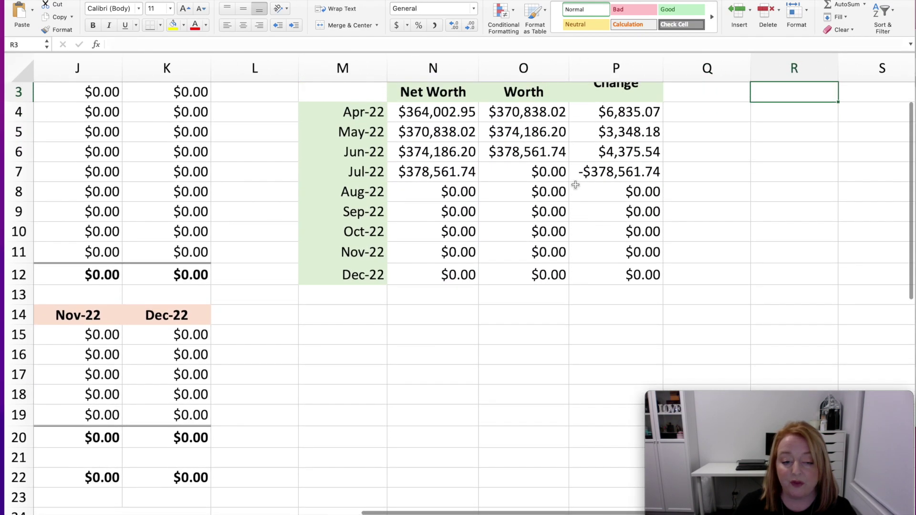
key("Left")
key("Left")
key("Down")
key("Down")
key("Down")
key("Left")
key("Left")
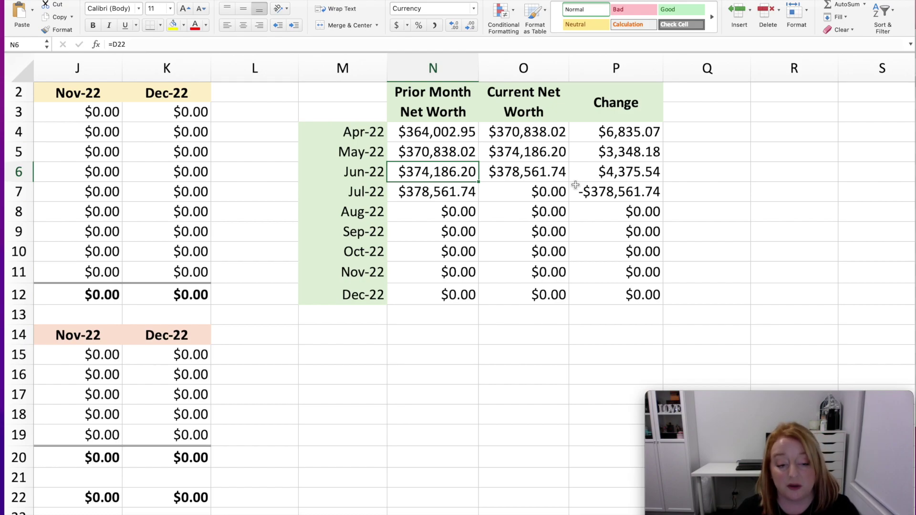
key("Right")
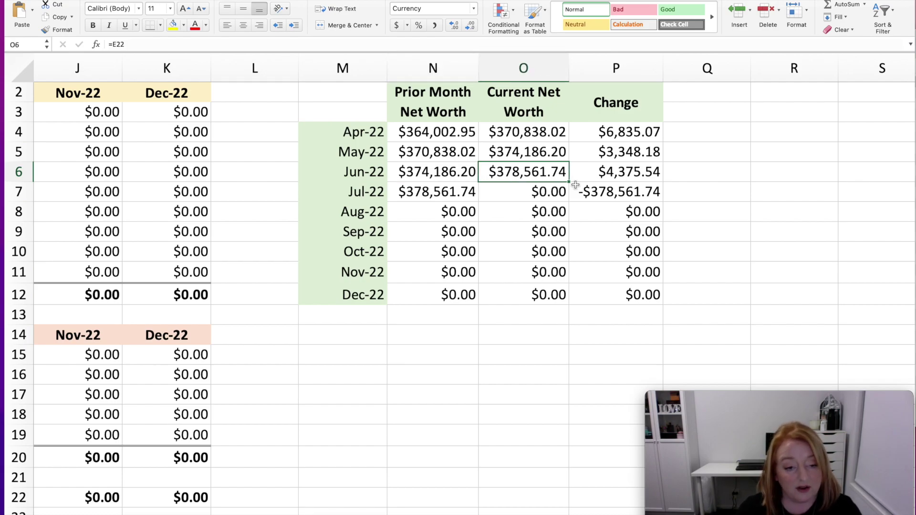
key("Right")
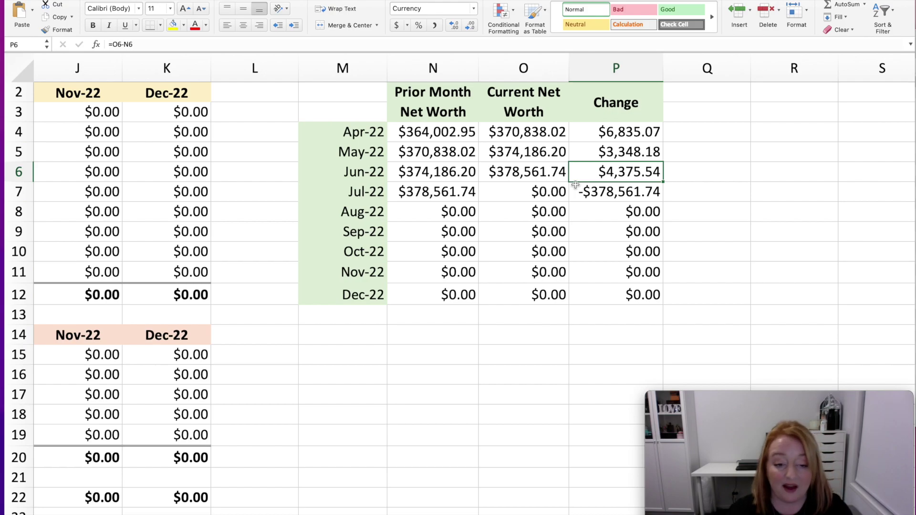
scroll(576, 185, "left", 15)
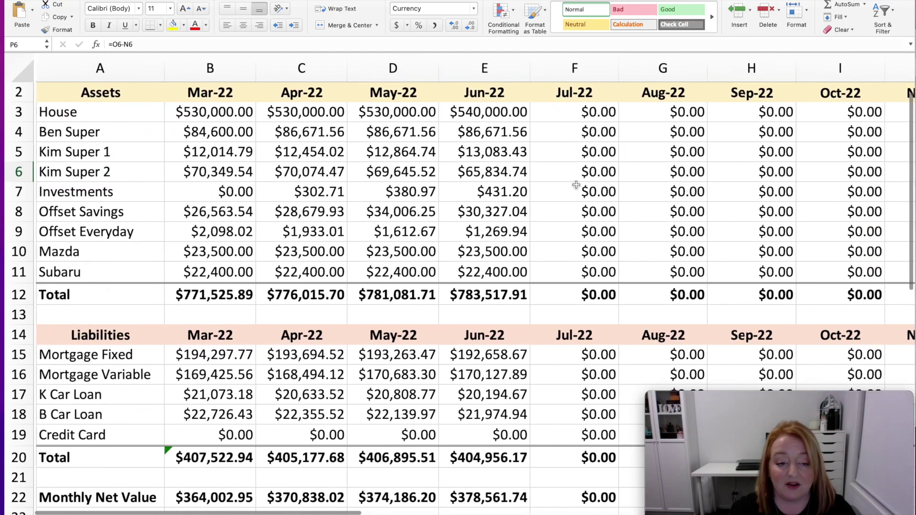
scroll(576, 186, "up", 1)
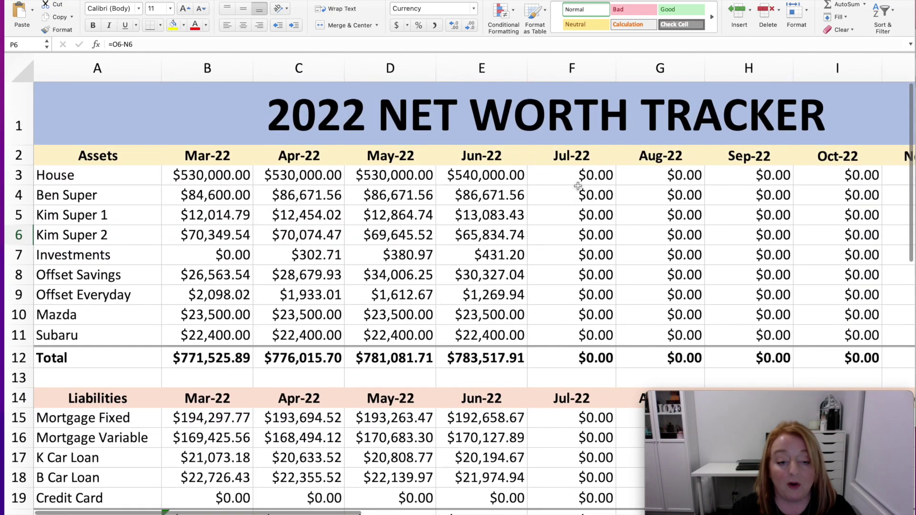